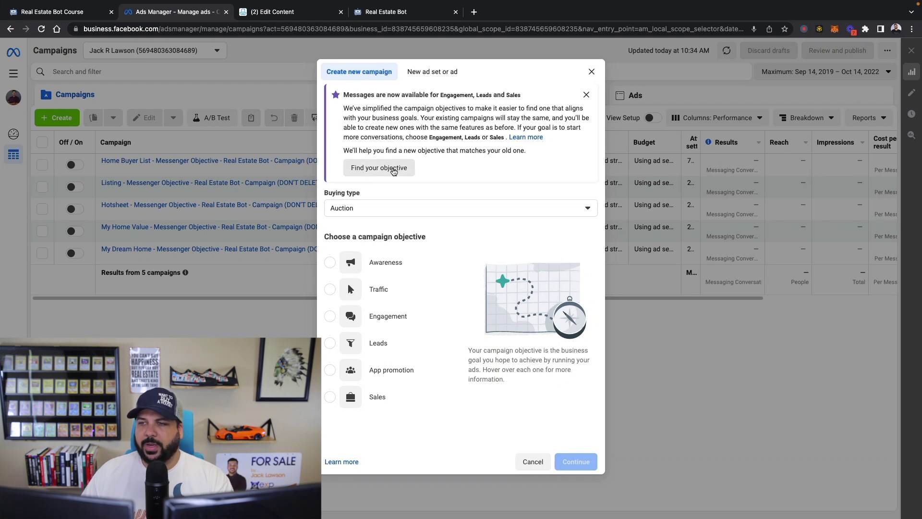
Open the objective finder and scroll its list of previously used objectives toward Messages.
left_click(393, 169)
left_click(396, 174)
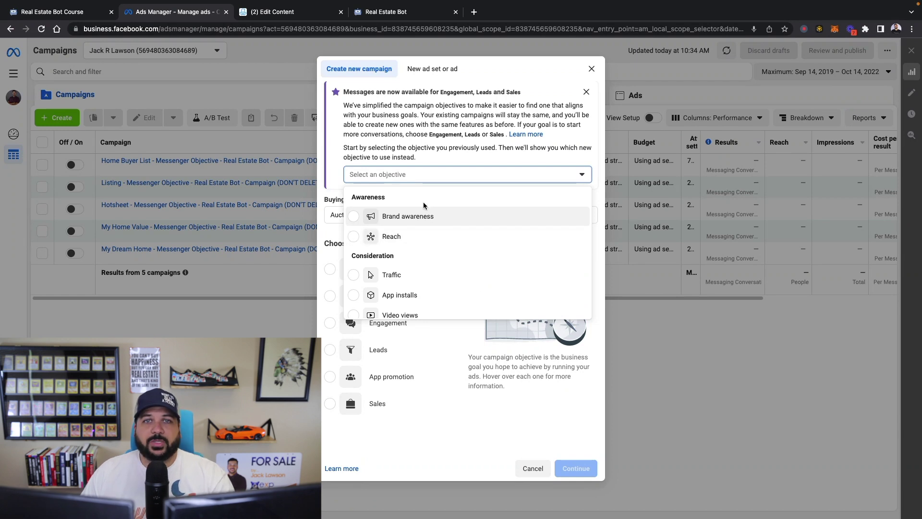
scroll(423, 208, "down", 1)
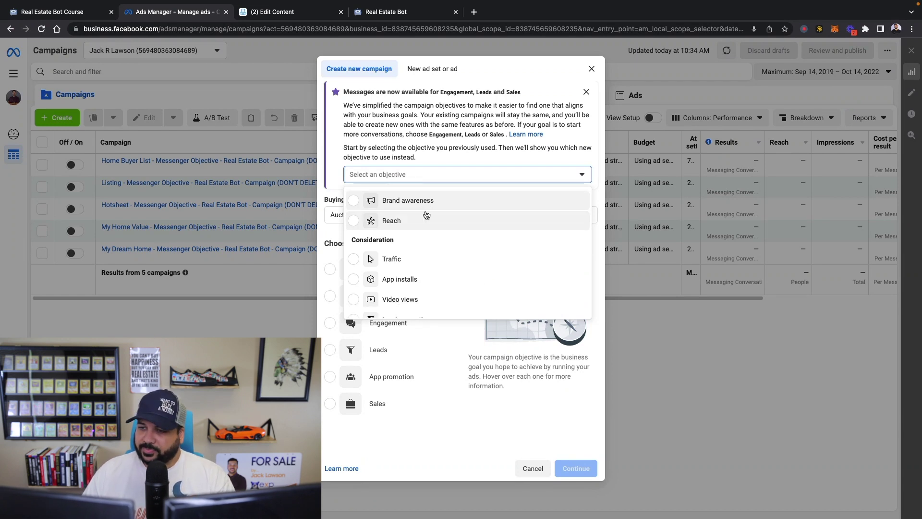
scroll(425, 214, "down", 2)
scroll(424, 214, "down", 5)
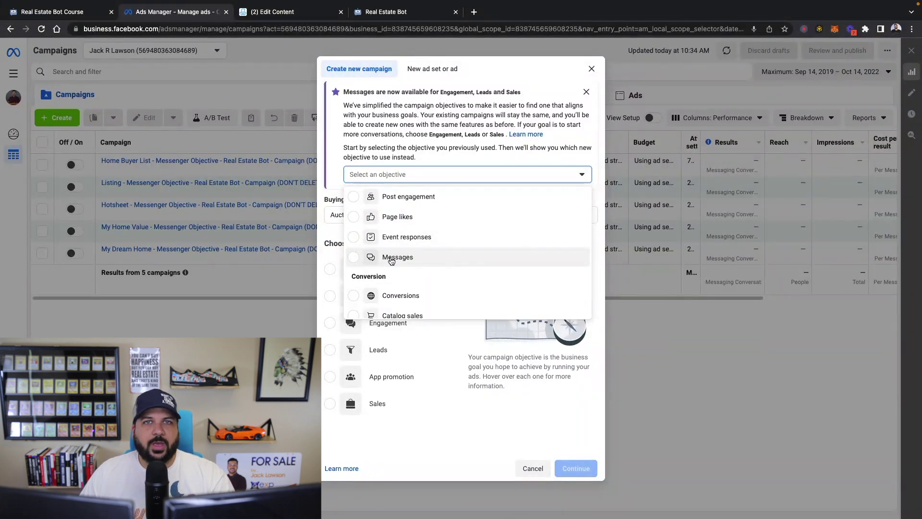
left_click(392, 260)
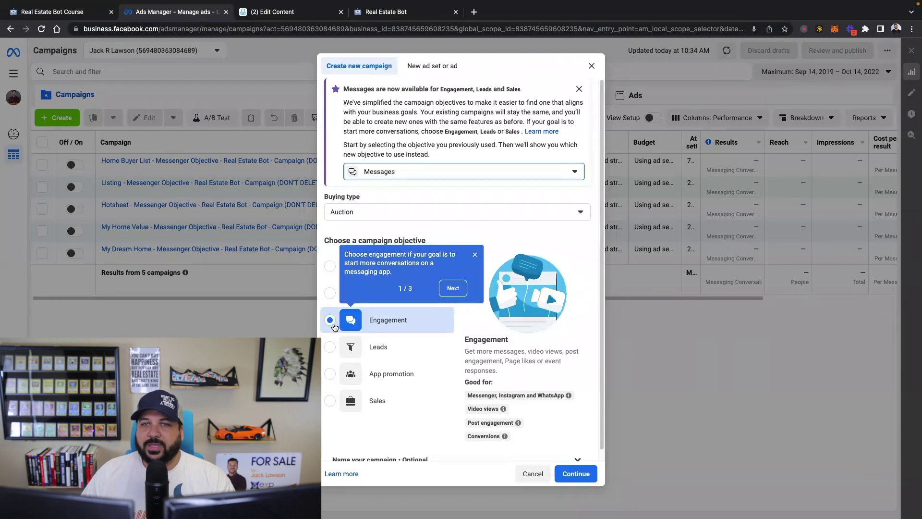
left_click(454, 290)
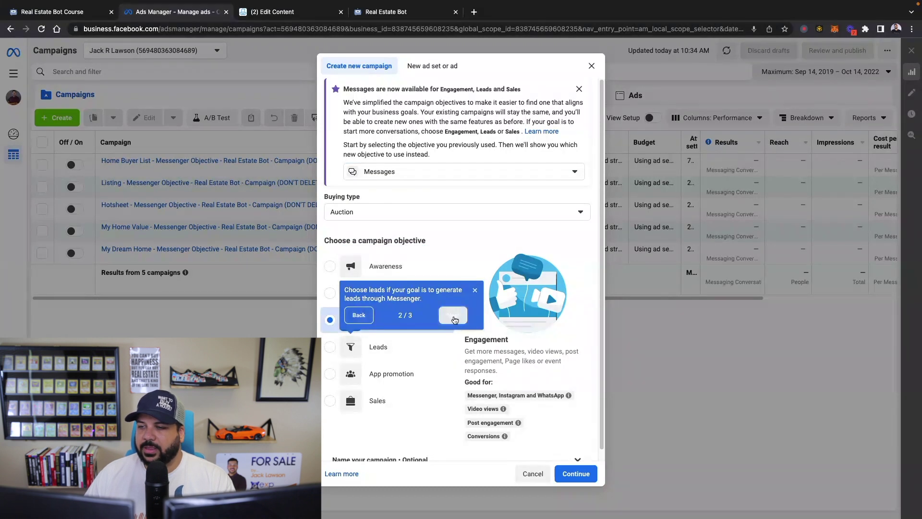
left_click(454, 320)
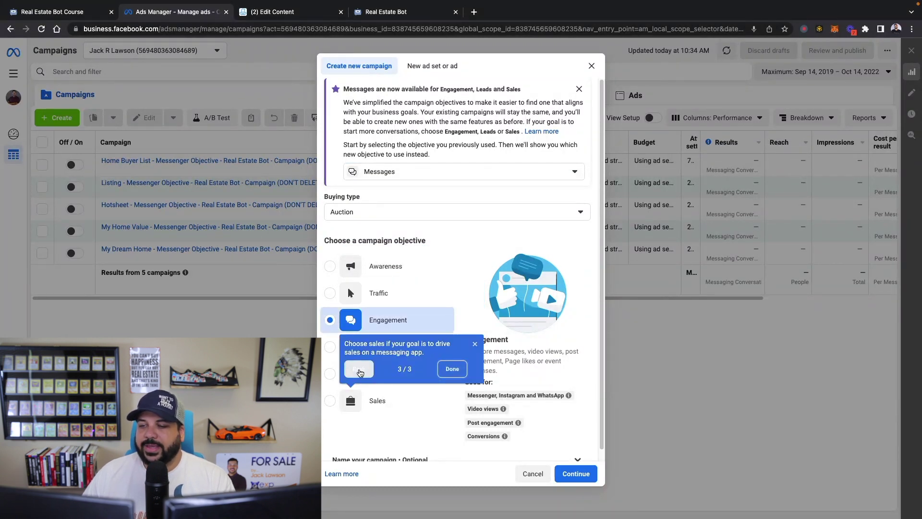
left_click(360, 372)
left_click(361, 317)
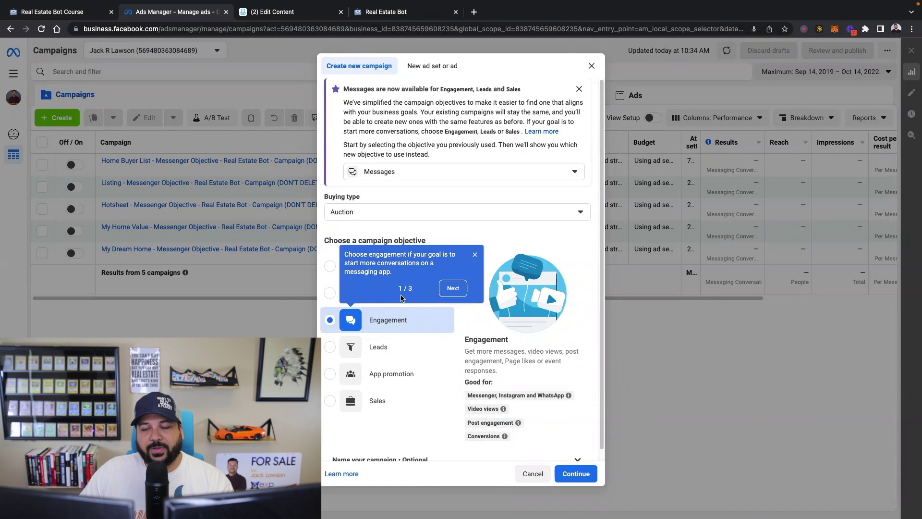
Advance the objective tour past the Leads tip to the final Sales tip.
left_click(452, 289)
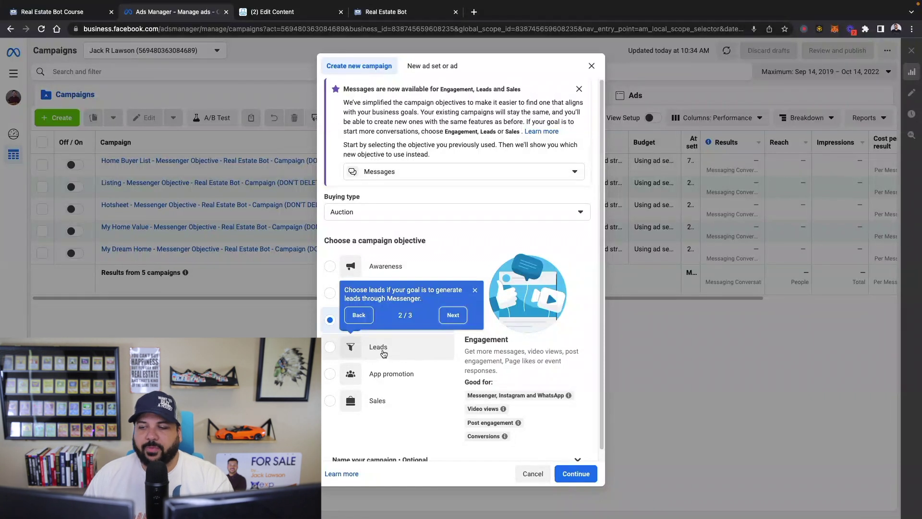
left_click(452, 315)
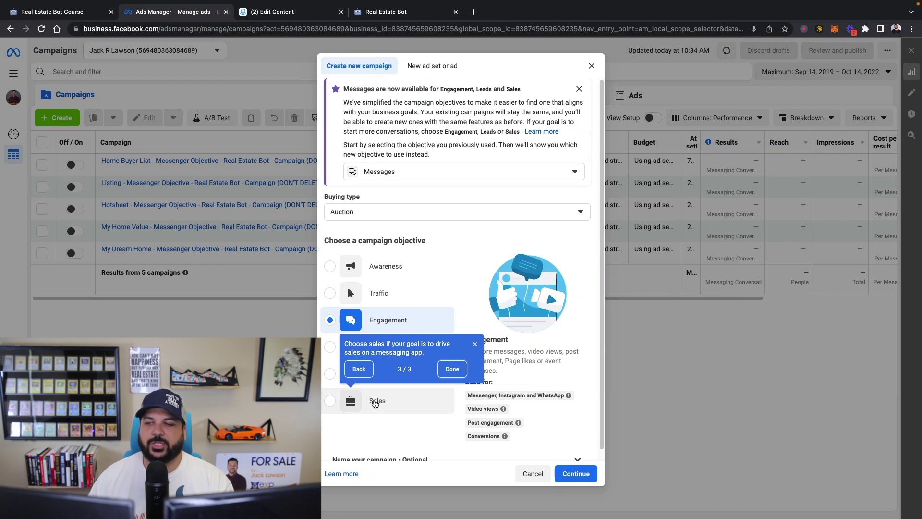
Dismiss the objective tour, leaving Engagement selected with its description shown.
left_click(471, 344)
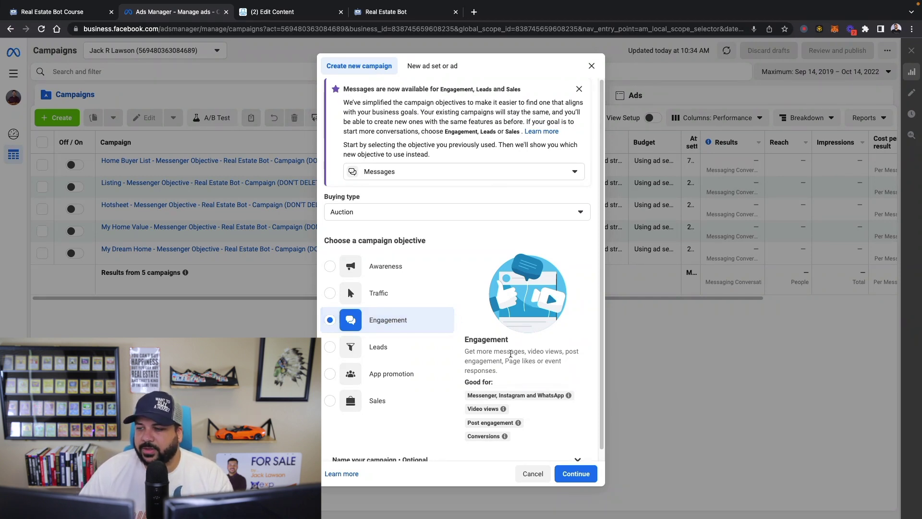
Create the Engagement campaign and declare Housing as its special ad category.
left_click(577, 476)
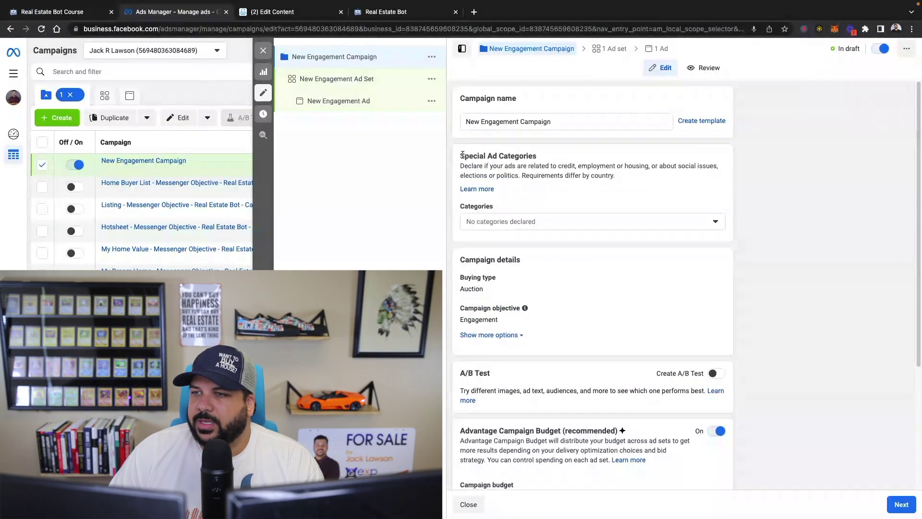
left_click(596, 223)
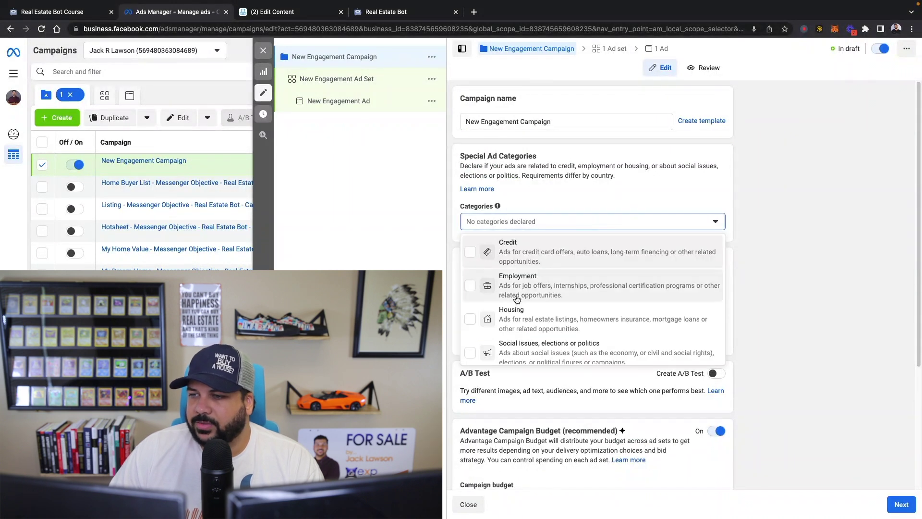
left_click(515, 319)
left_click(549, 178)
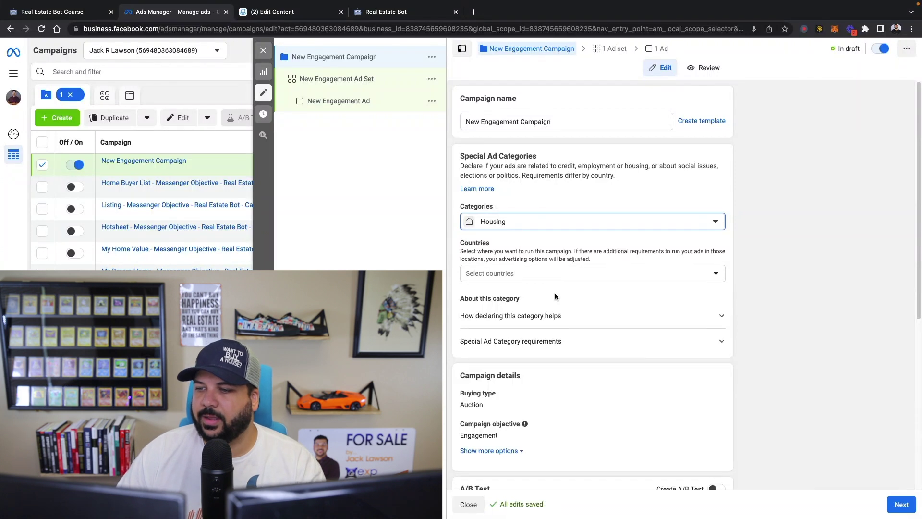
scroll(555, 297, "down", 6)
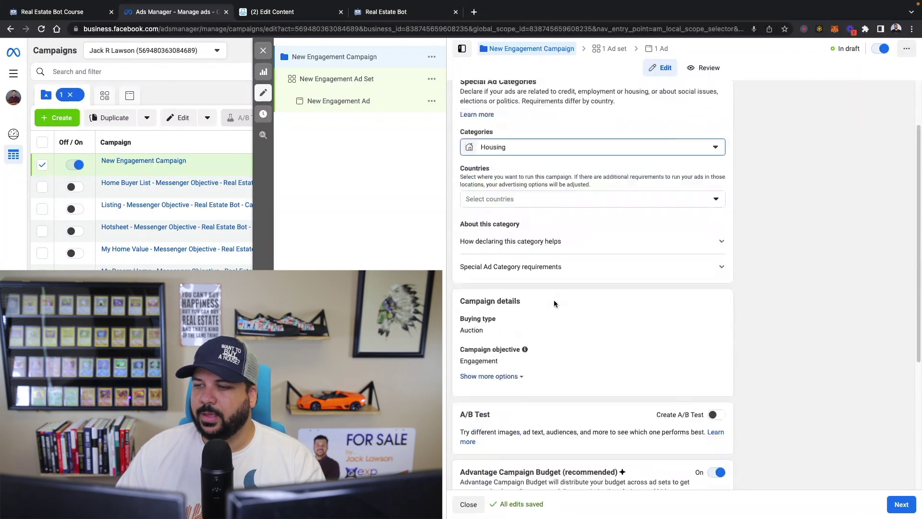
In the New Engagement Ad Set, keep Click to message as the ad type.
left_click(330, 88)
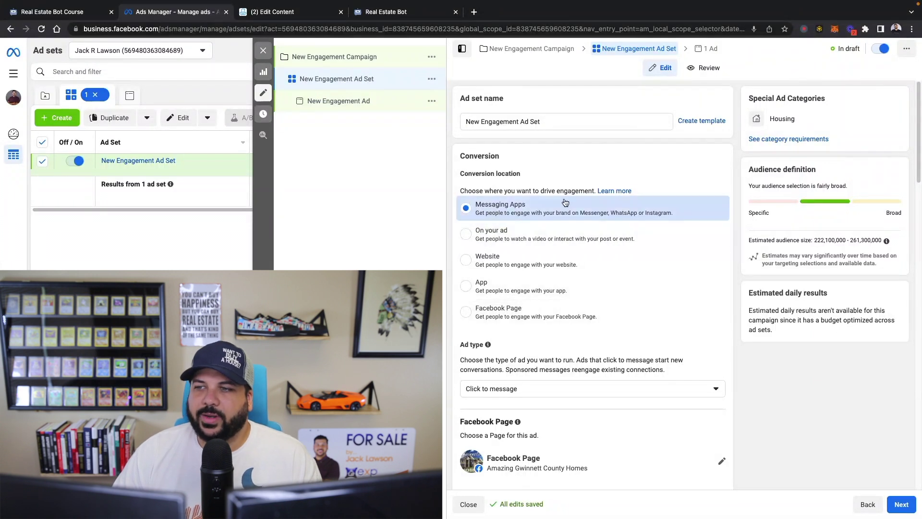
scroll(504, 307, "down", 2)
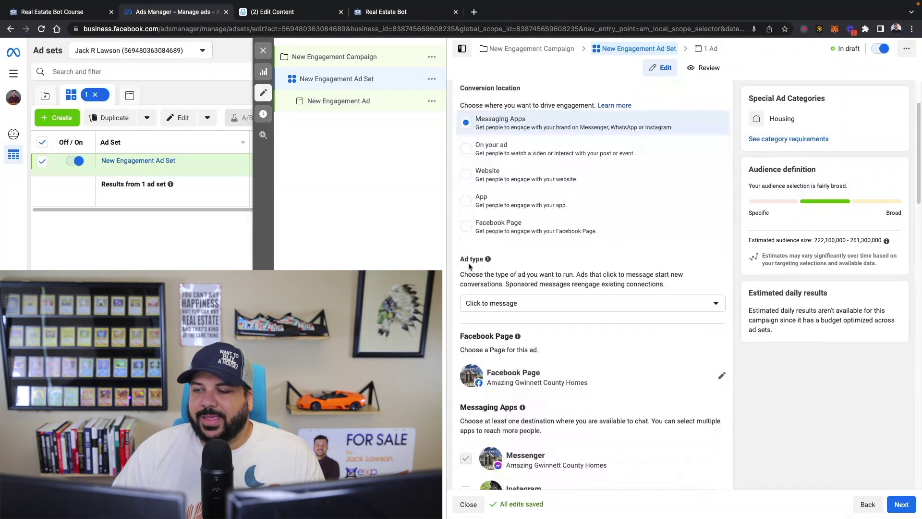
left_click(492, 305)
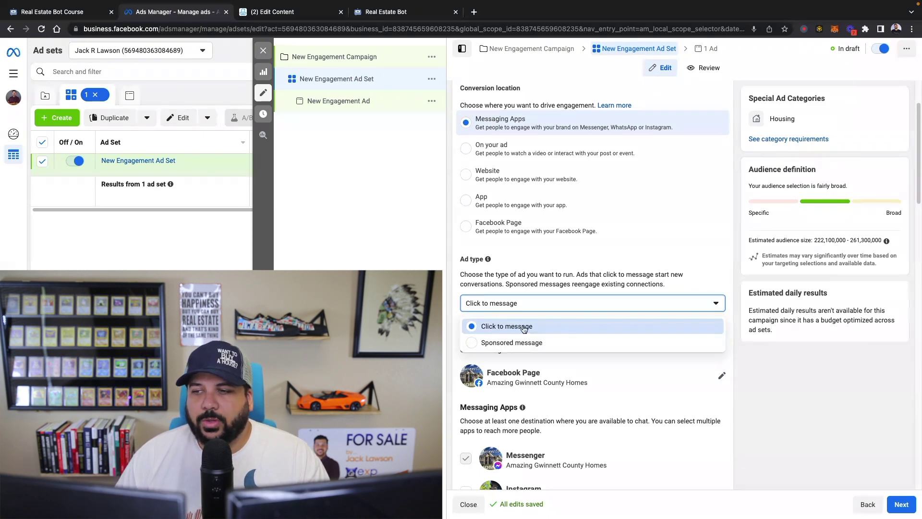
left_click(531, 280)
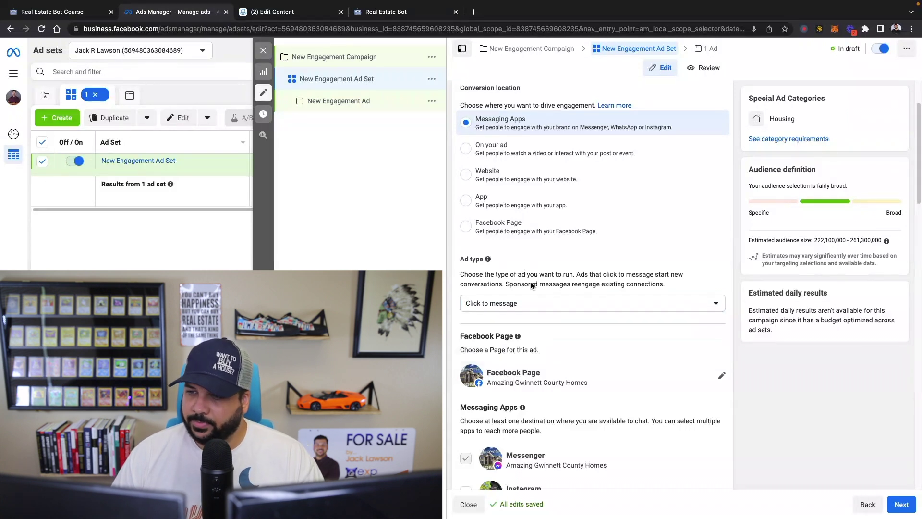
Switch the ad's Facebook Page to Real Estate Bot and add Messenger as a destination.
scroll(625, 288, "down", 3)
left_click(721, 229)
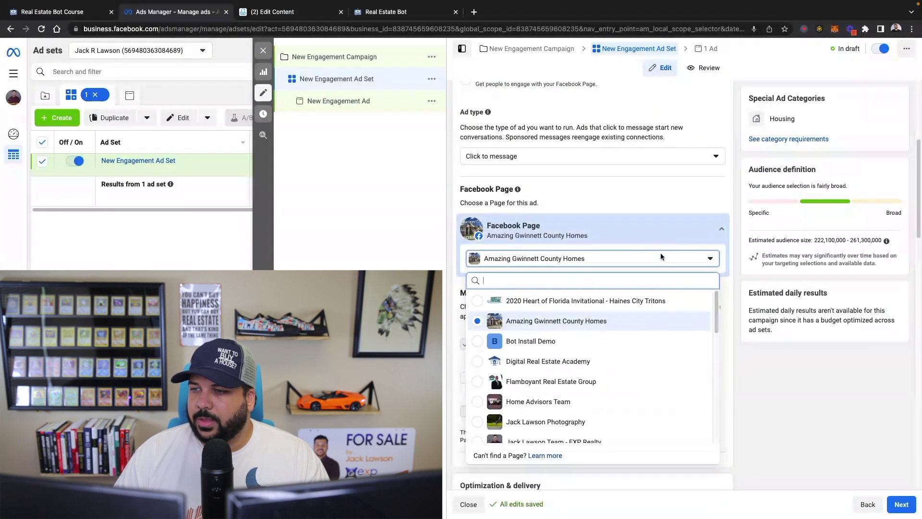
scroll(541, 361, "down", 3)
scroll(541, 361, "down", 1)
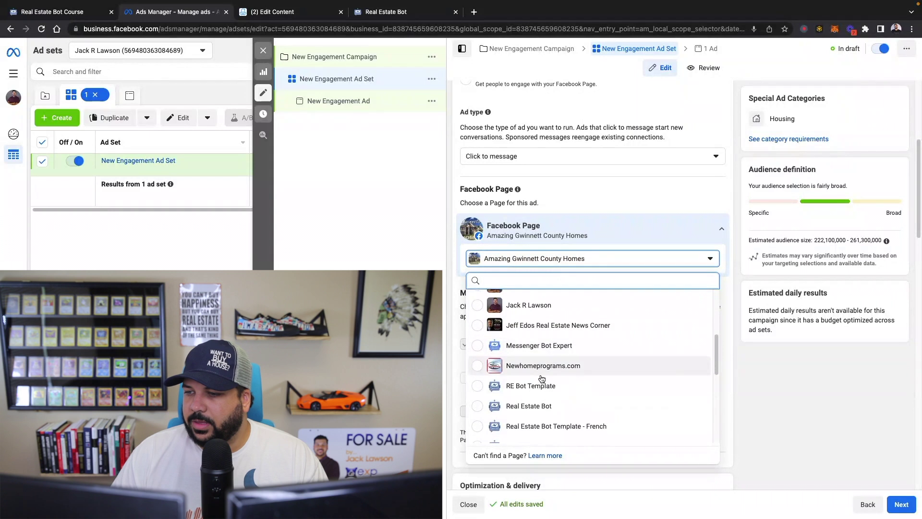
left_click(541, 409)
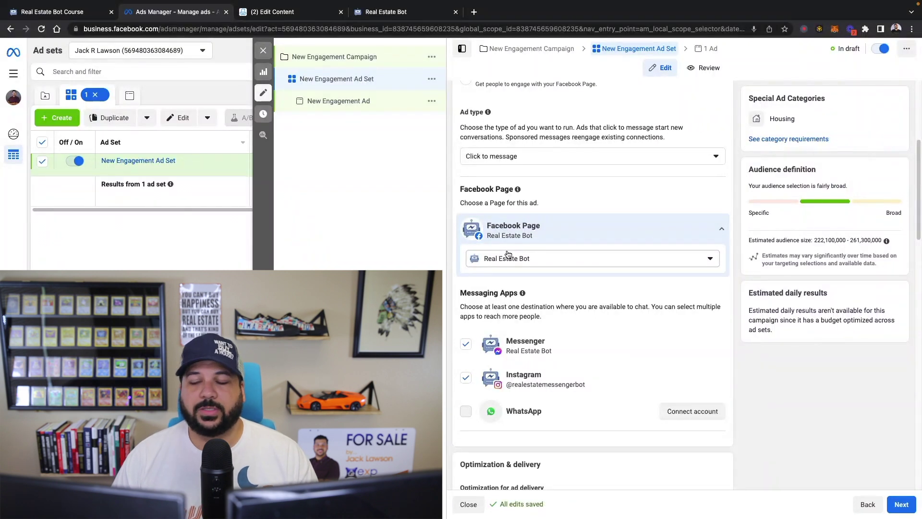
scroll(508, 254, "down", 2)
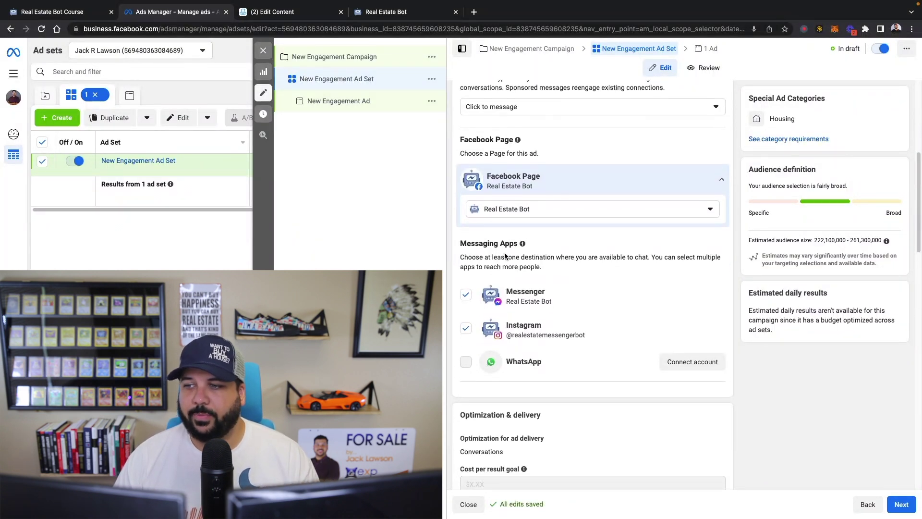
scroll(505, 255, "down", 2)
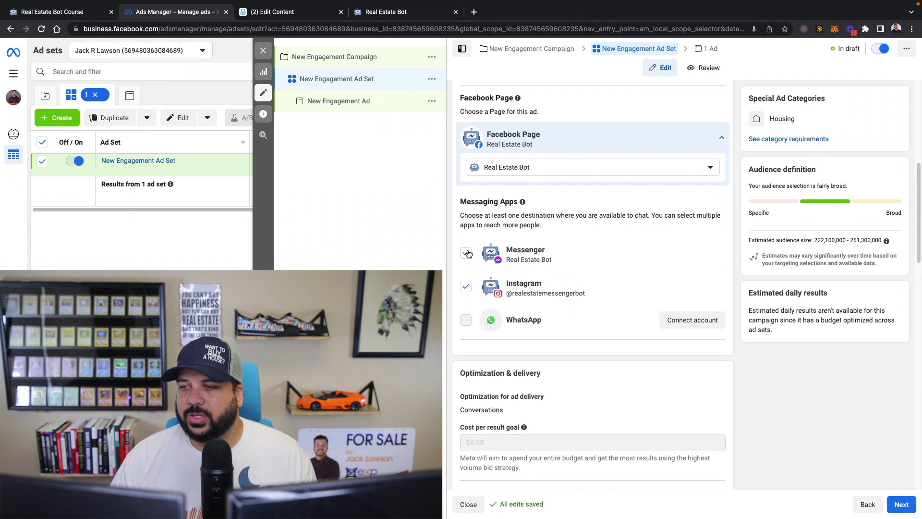
left_click(467, 253)
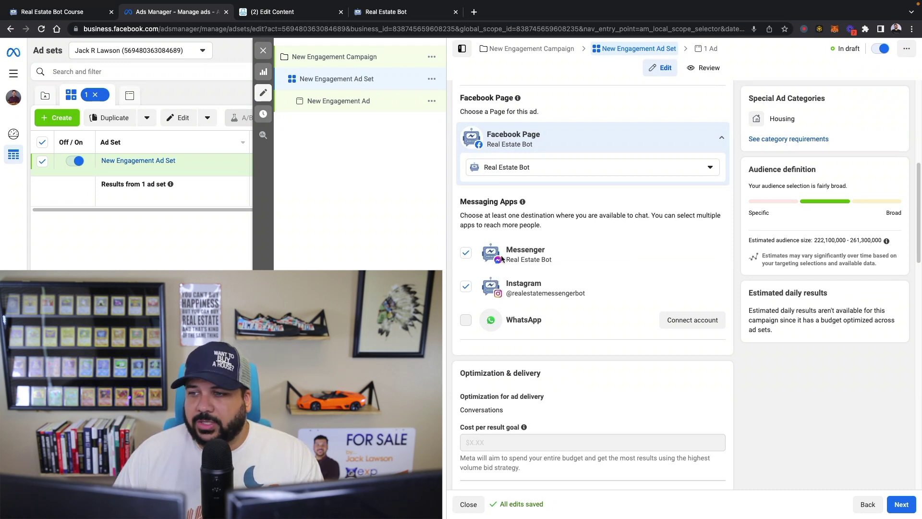
scroll(500, 262, "down", 3)
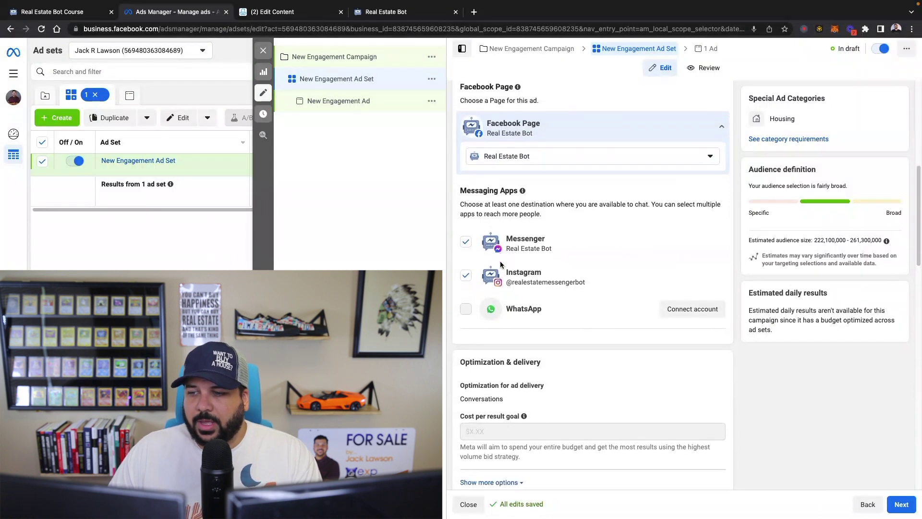
scroll(500, 259, "down", 4)
scroll(519, 235, "up", 5)
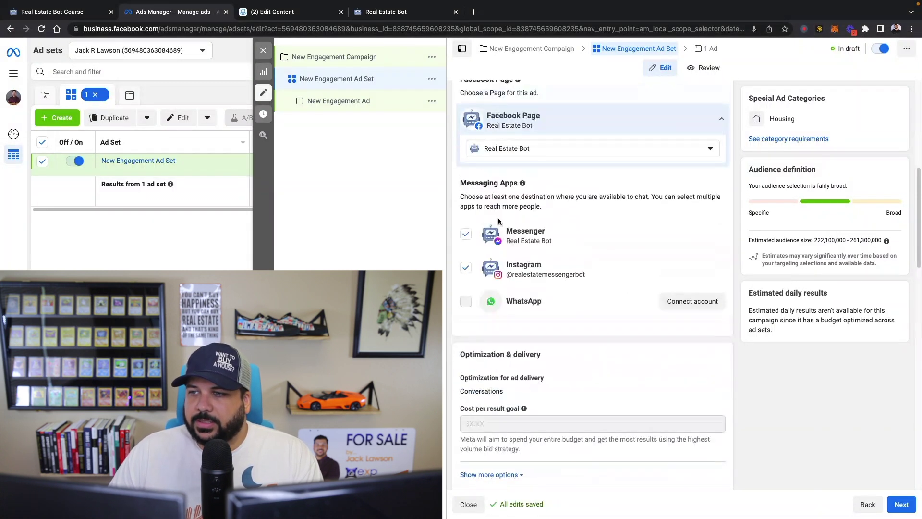
scroll(538, 281, "down", 6)
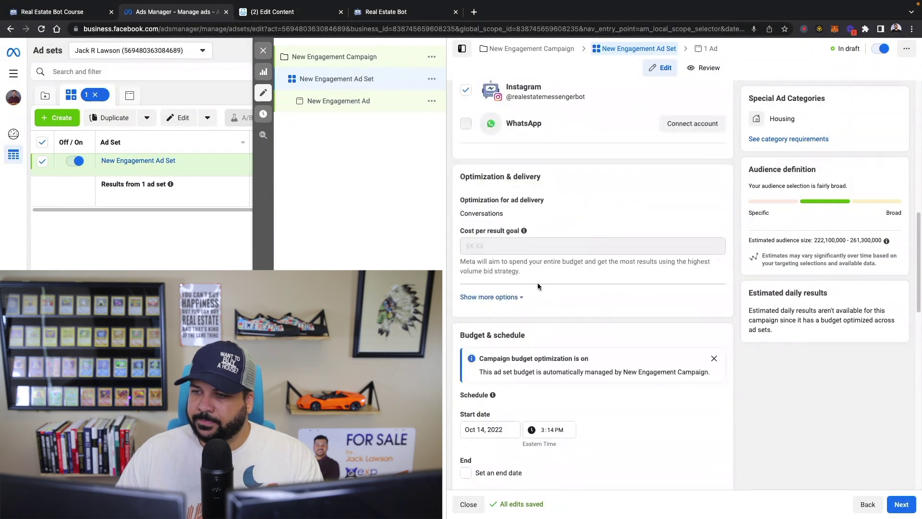
scroll(547, 296, "down", 7)
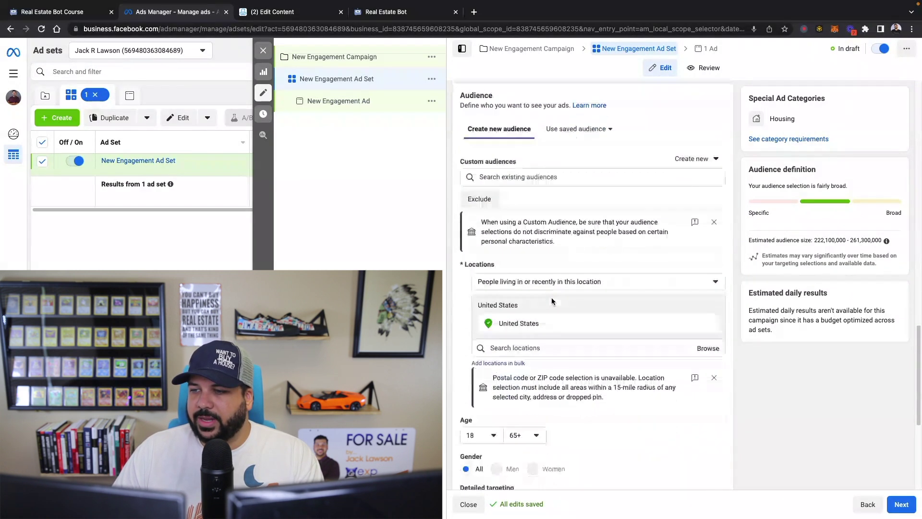
scroll(630, 350, "down", 2)
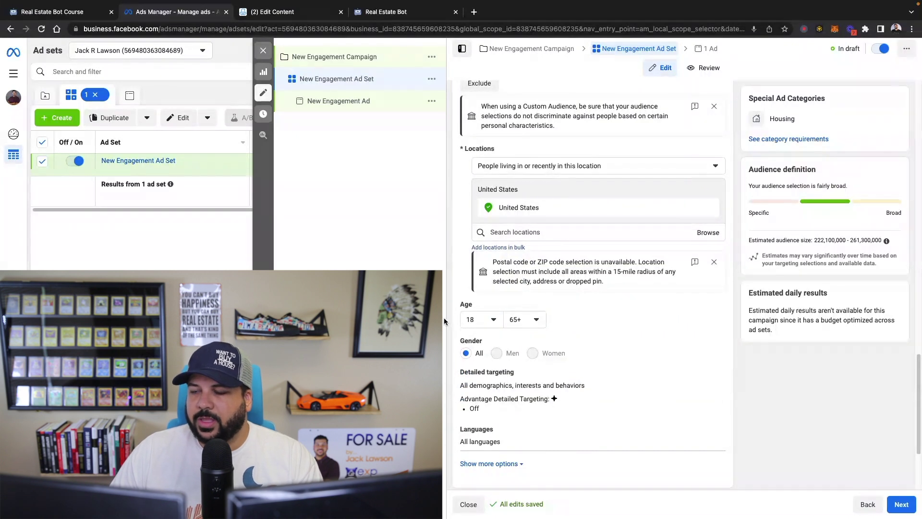
mouse_move(455, 321)
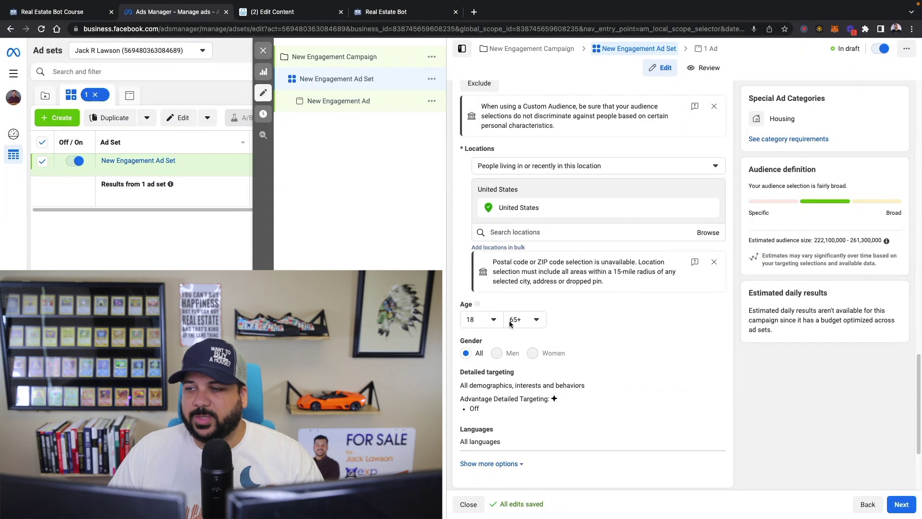
scroll(480, 326, "down", 2)
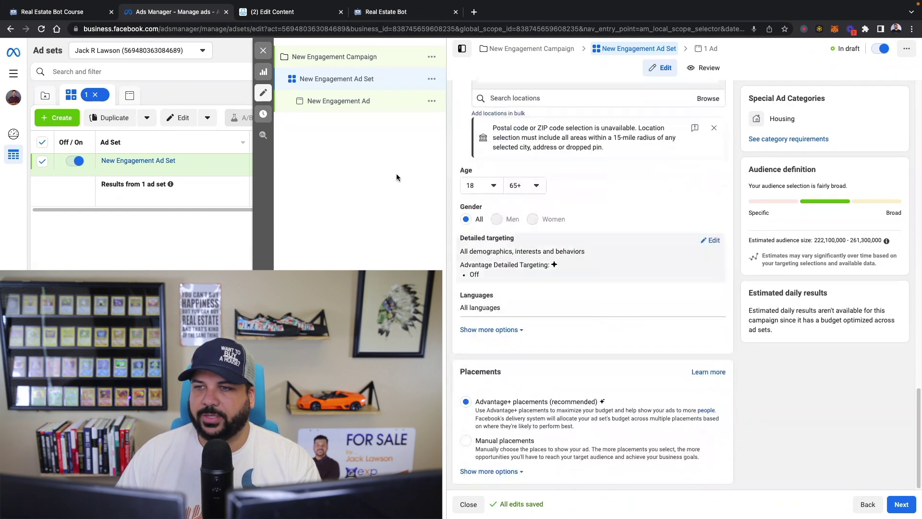
Open New Engagement Ad to view its Send message call to action and Start conversations template.
left_click(339, 104)
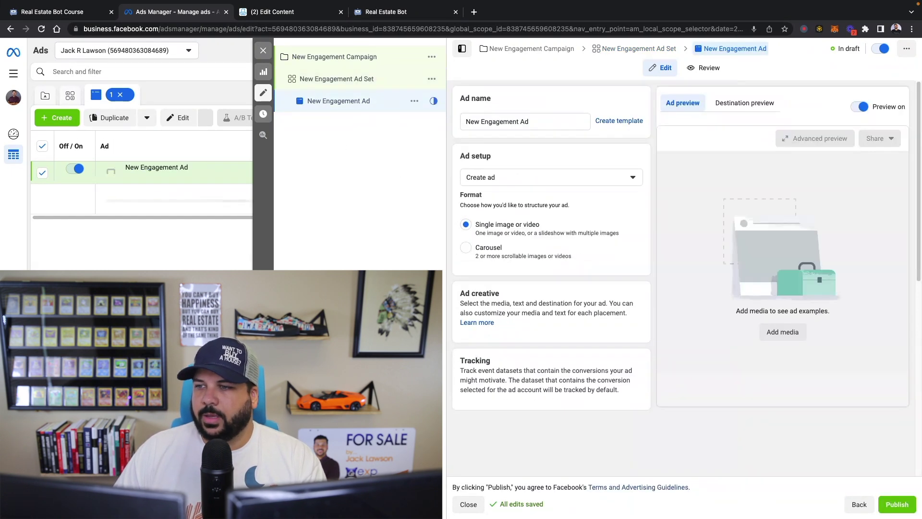
scroll(558, 303, "down", 8)
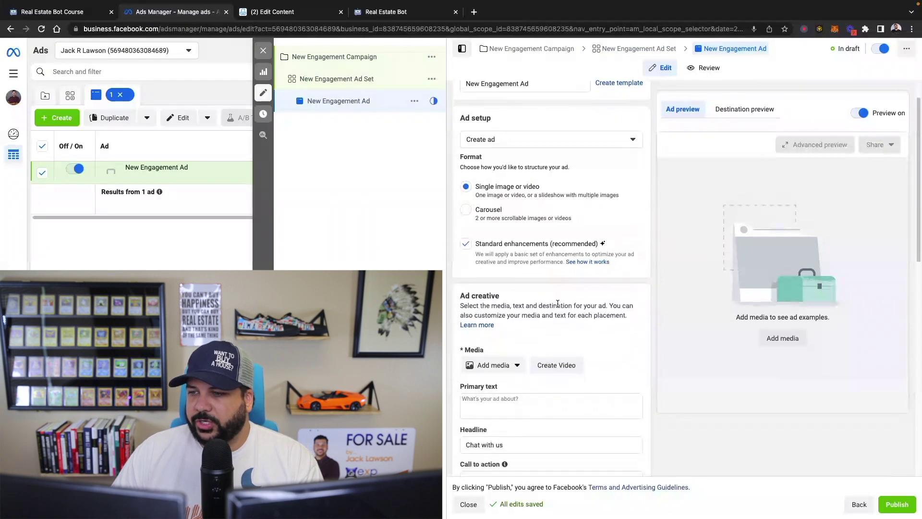
scroll(525, 300, "down", 1)
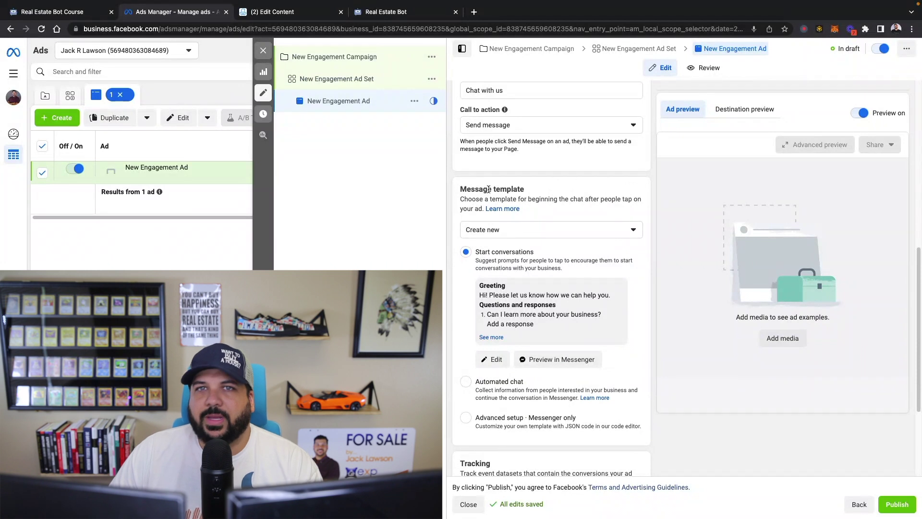
scroll(517, 274, "down", 2)
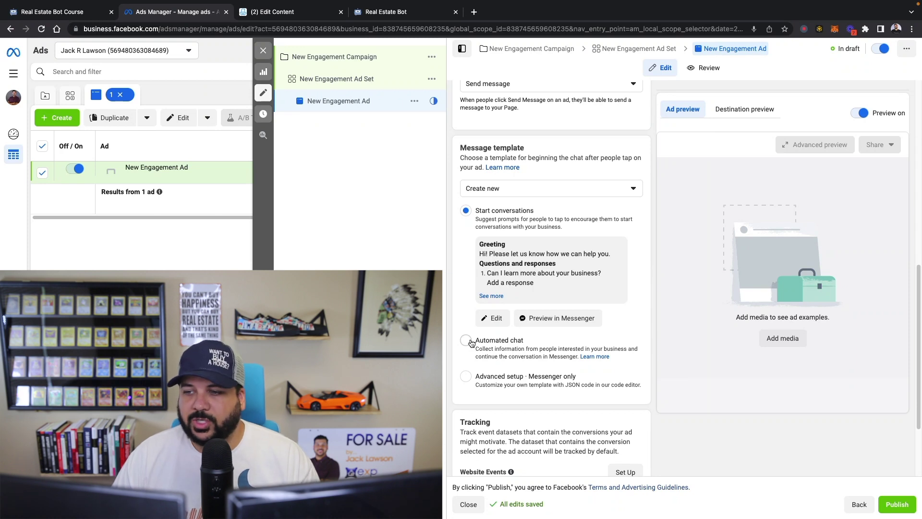
scroll(470, 343, "down", 1)
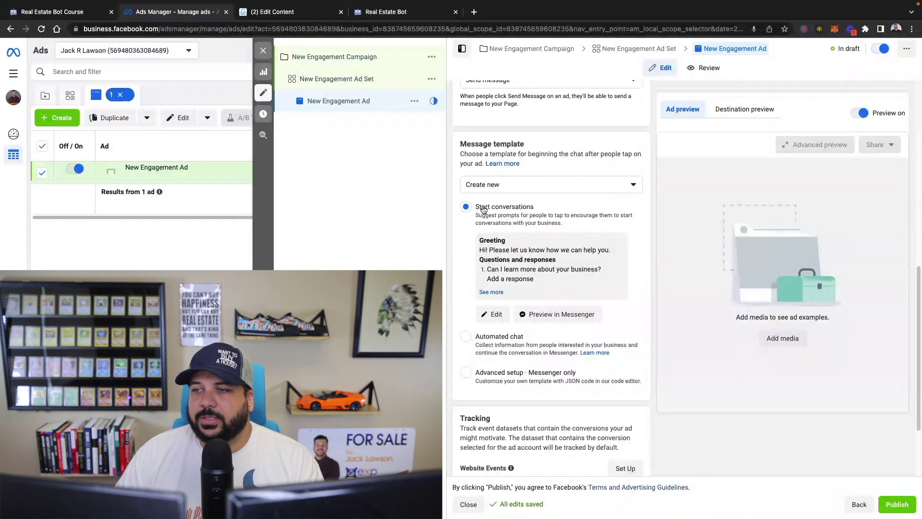
Open the message template for editing and review its greeting, phone option and three questions.
left_click(493, 314)
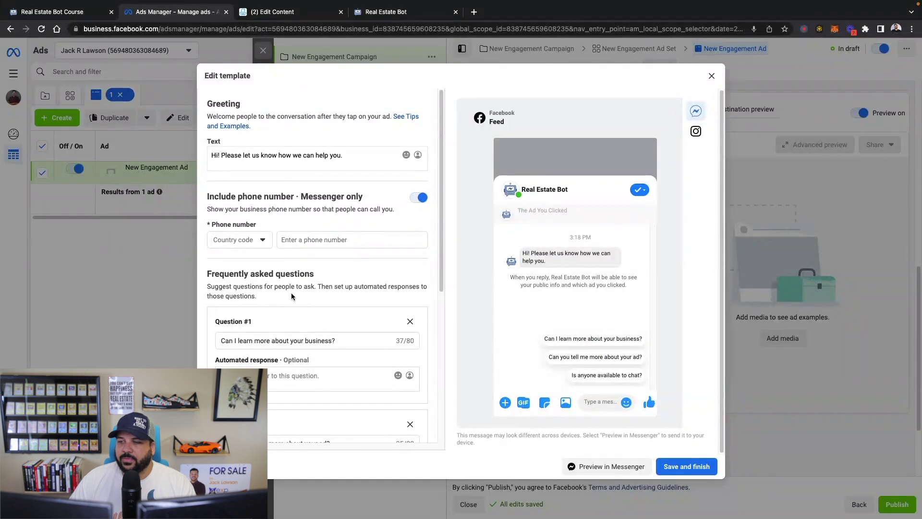
scroll(294, 294, "down", 2)
scroll(294, 293, "down", 2)
scroll(293, 296, "down", 3)
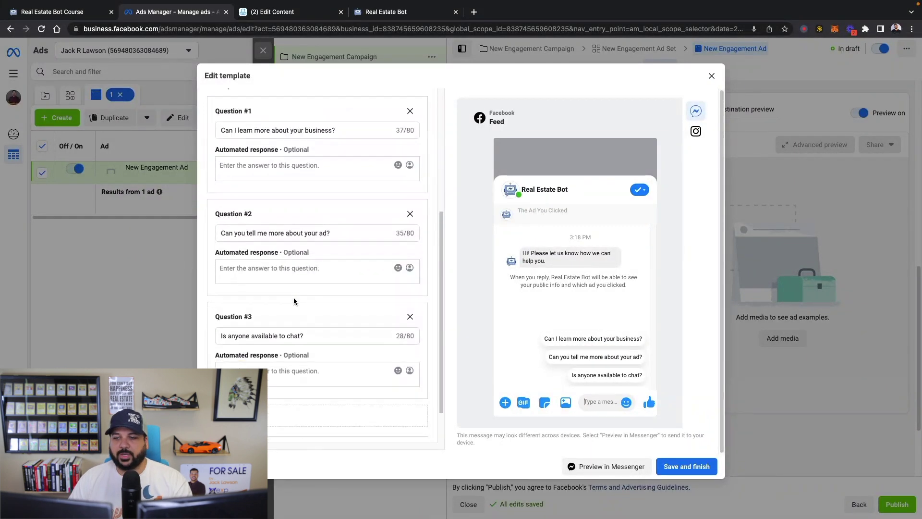
scroll(295, 301, "up", 8)
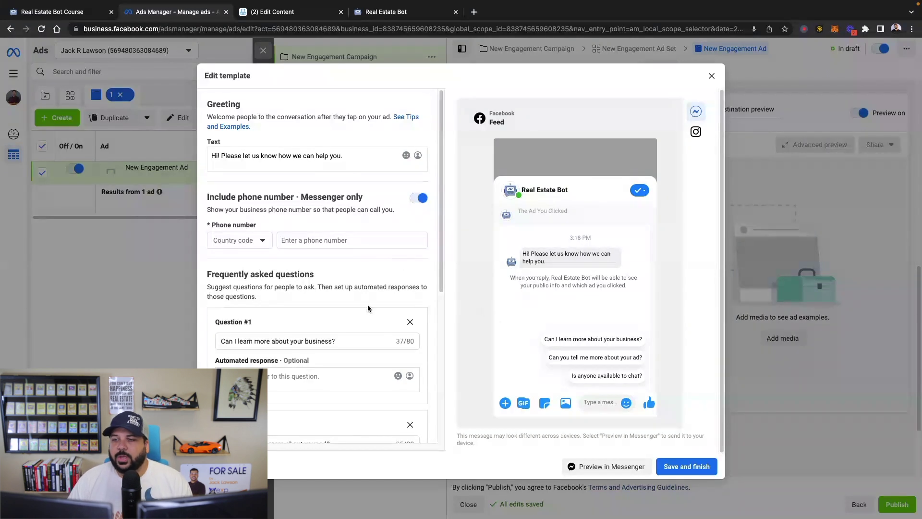
scroll(367, 305, "down", 5)
scroll(366, 300, "down", 2)
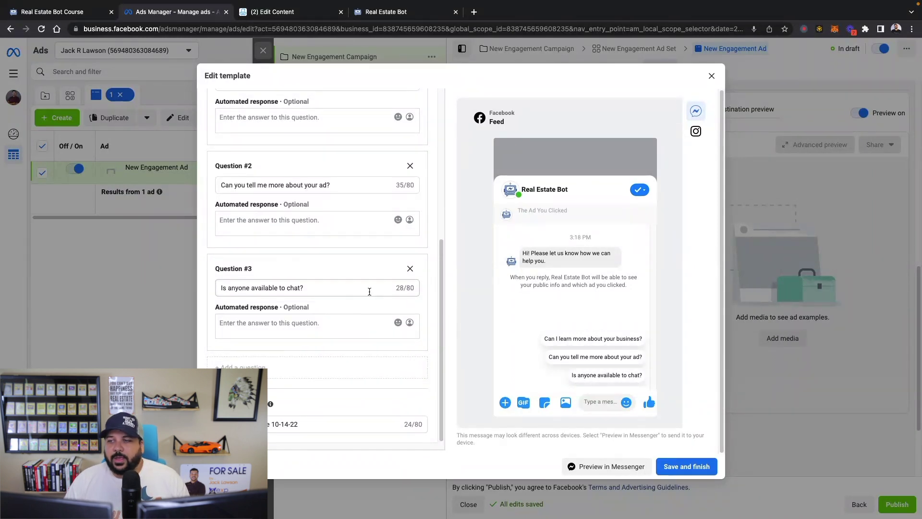
scroll(369, 294, "up", 1)
scroll(369, 294, "up", 1)
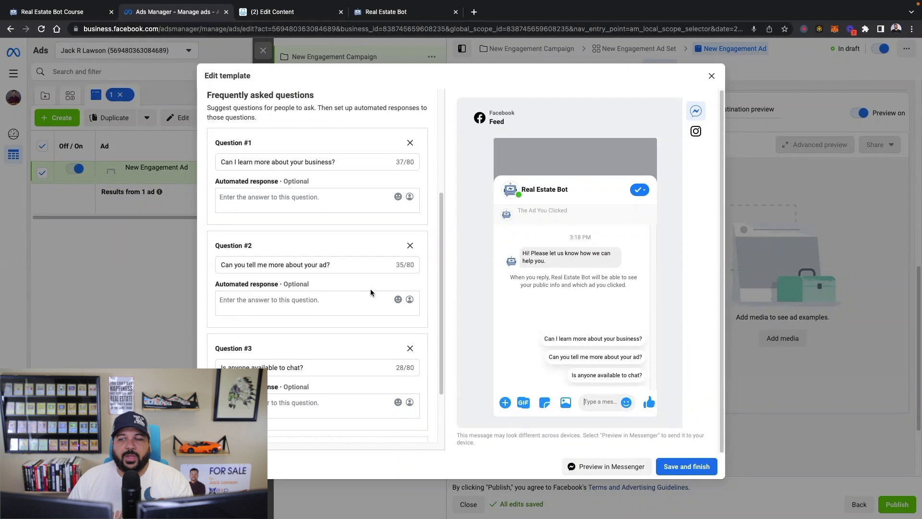
scroll(370, 288, "up", 4)
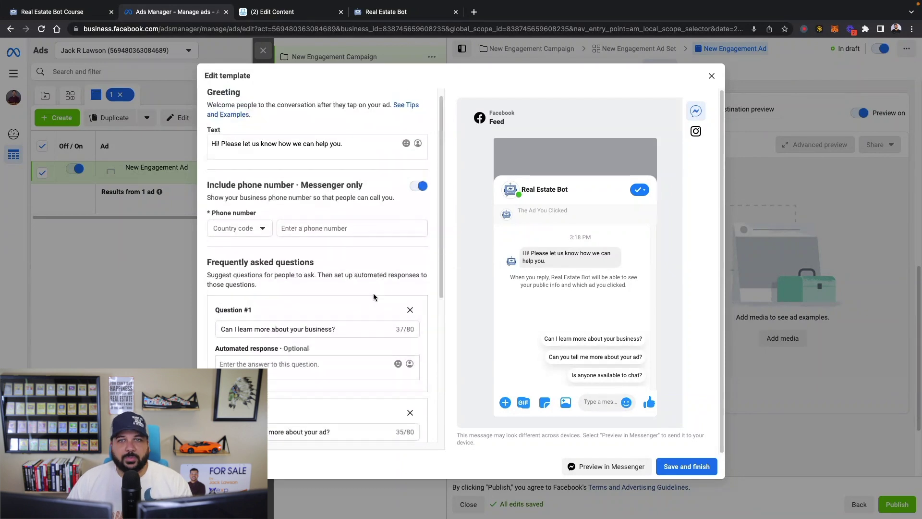